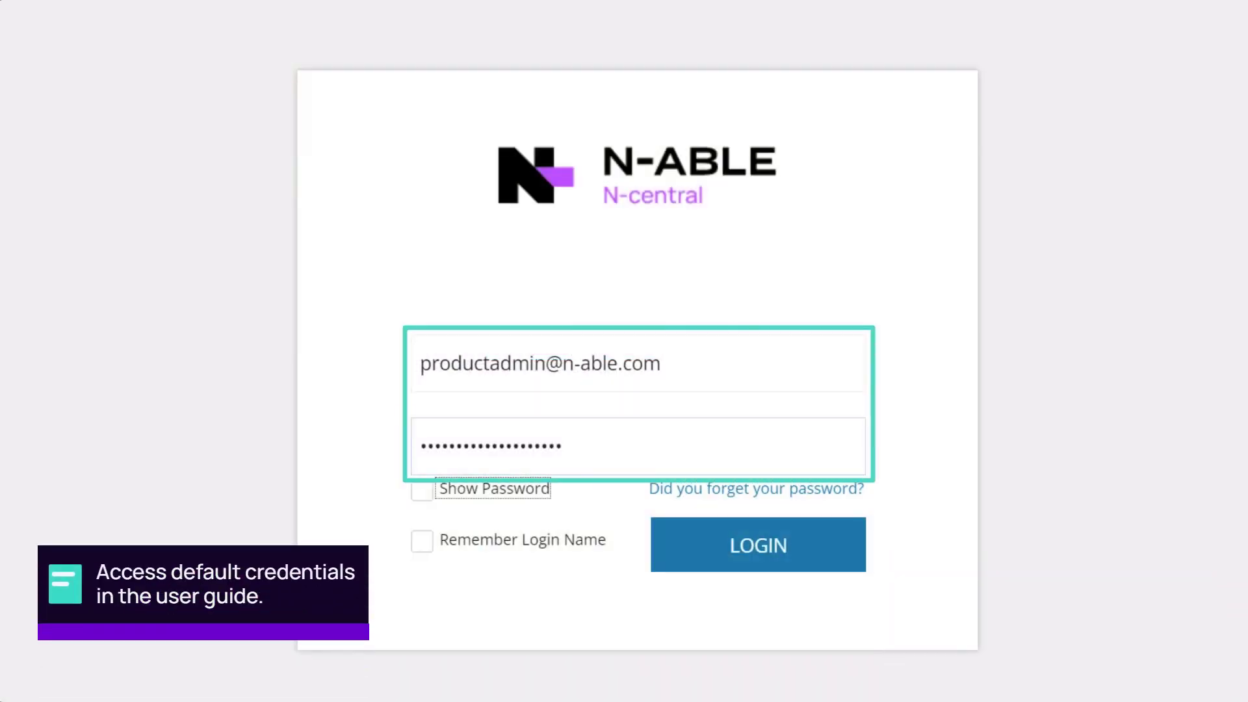
Sign in to N-central with the default admin credentials
{"action": "left_click", "coordinate": [758, 547]}
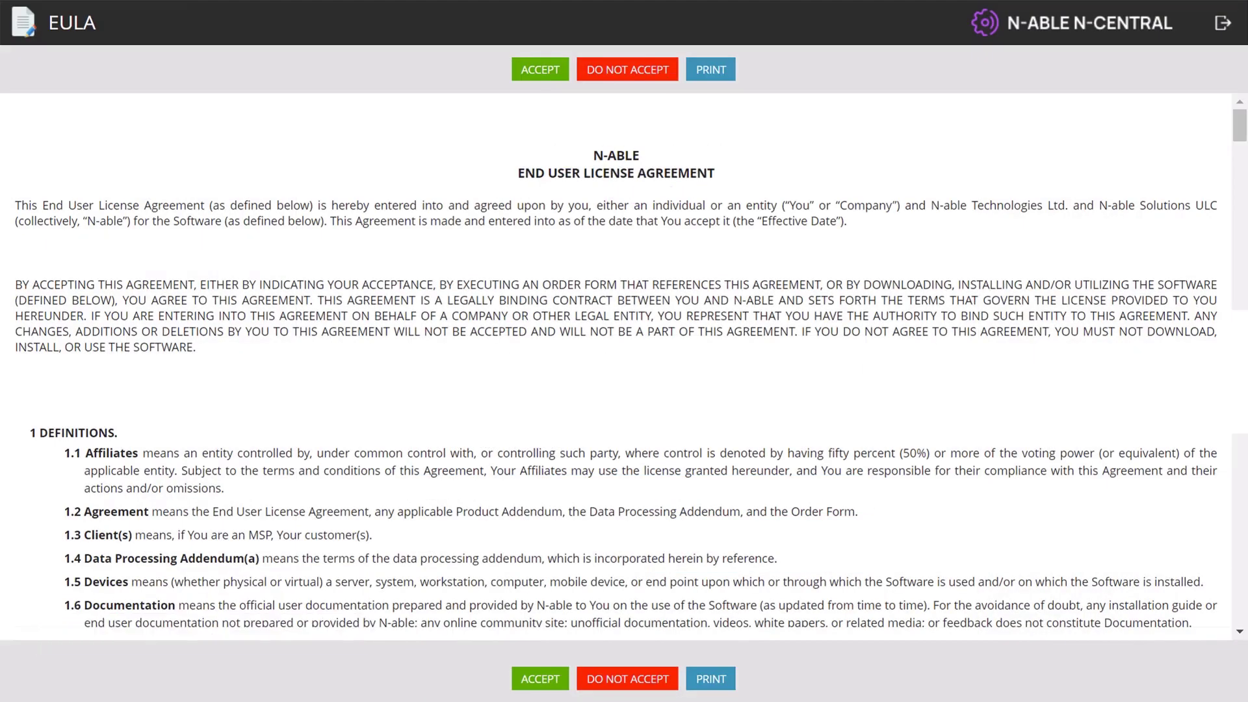
Accept the EULA, then enter a new admin login name and matching new passwords
{"action": "left_click", "coordinate": [541, 70]}
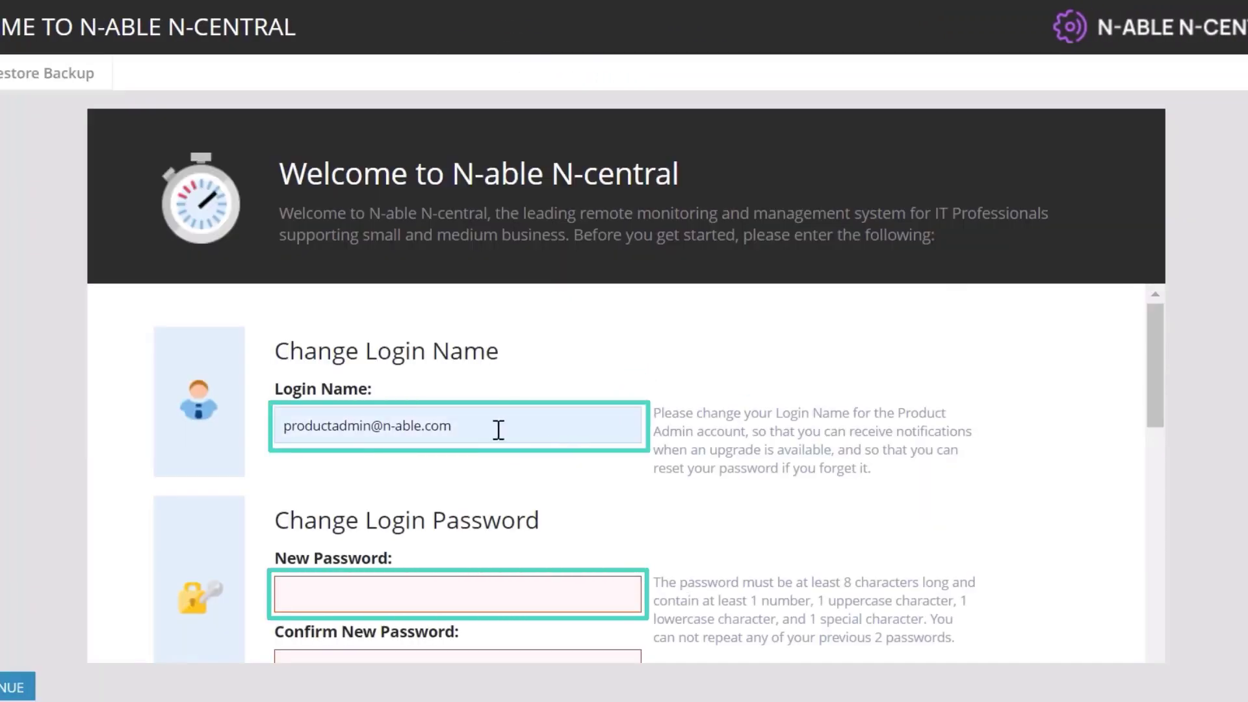
{"action": "left_click_drag", "start_coordinate": [479, 429], "coordinate": [276, 437]}
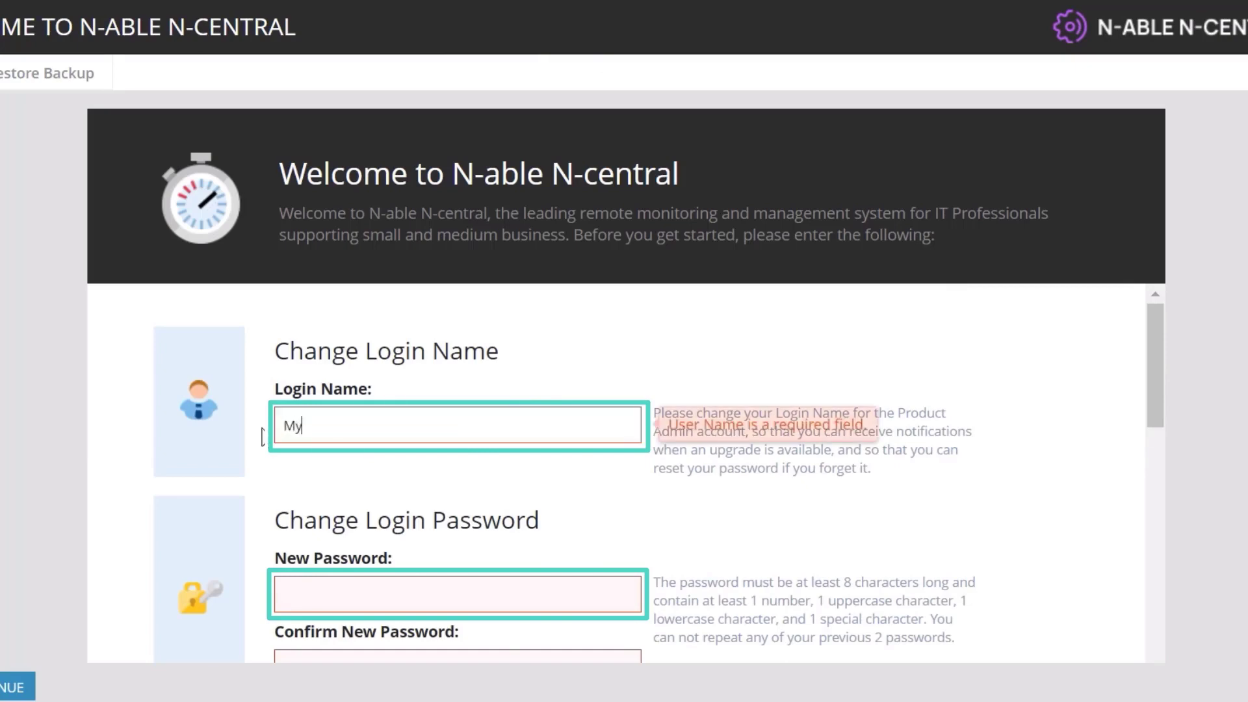
{"action": "left_click", "coordinate": [298, 592]}
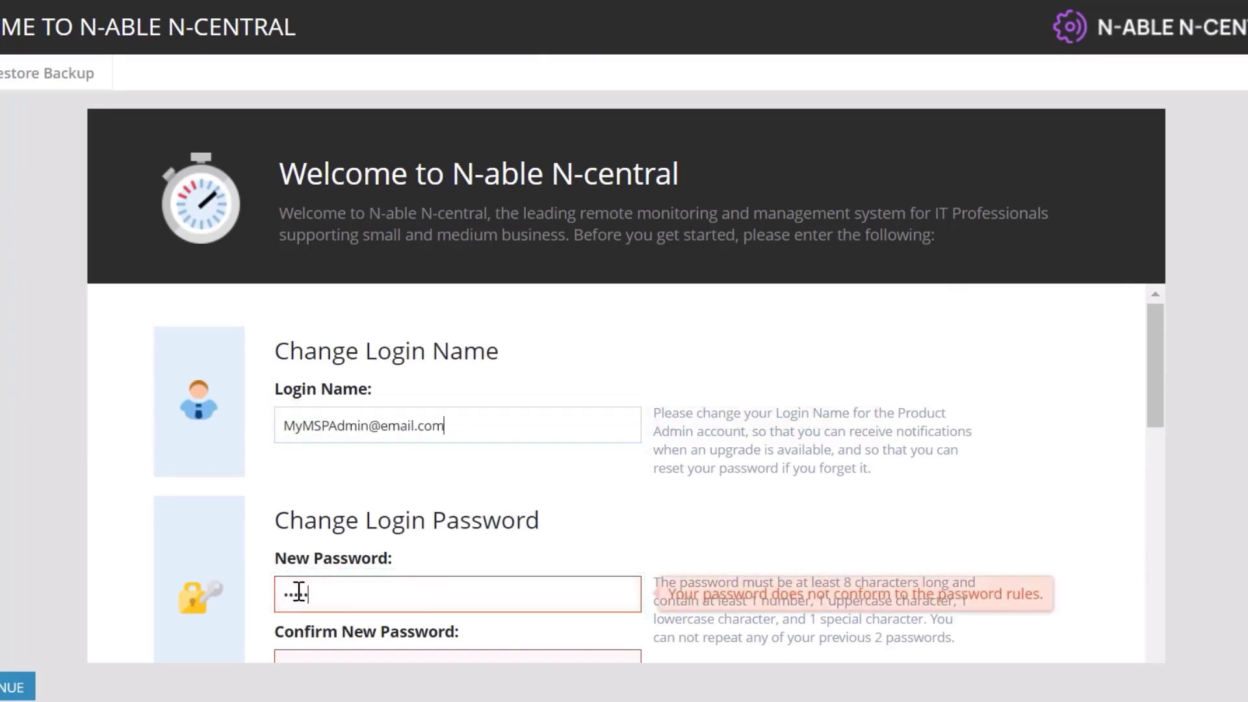
{"action": "left_click_drag", "start_coordinate": [1153, 357], "coordinate": [1154, 437]}
{"action": "left_click", "coordinate": [377, 426]}
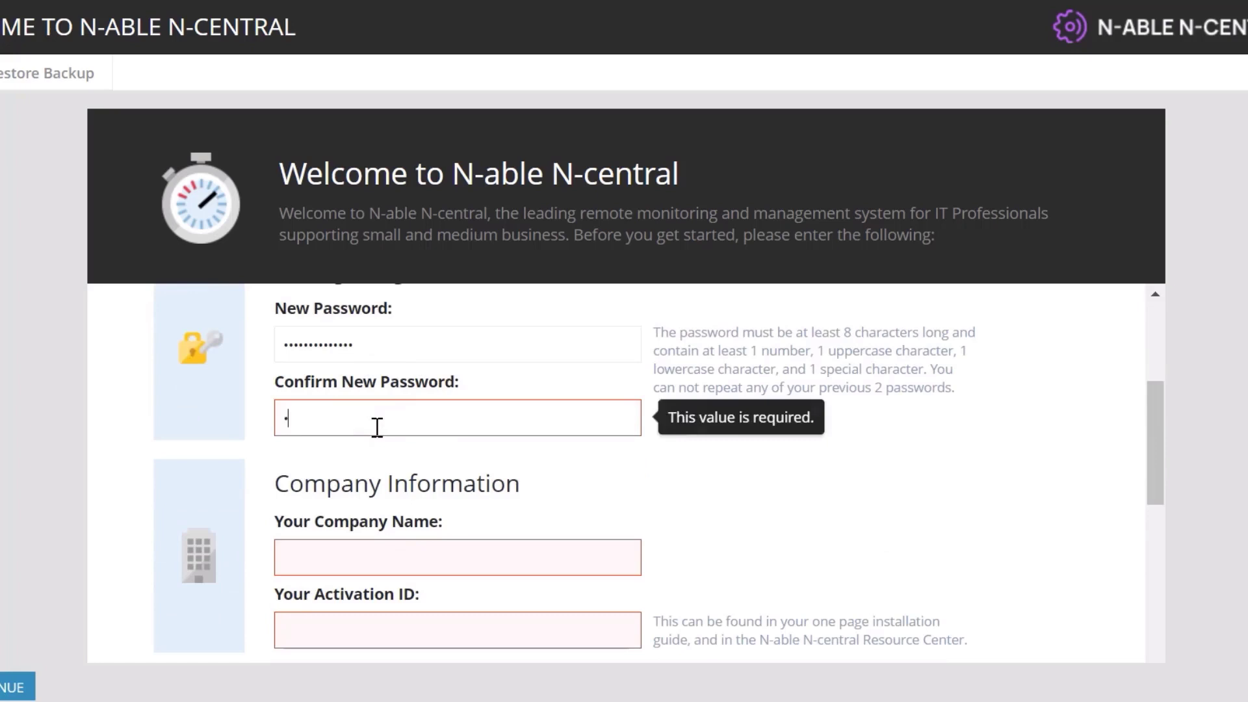
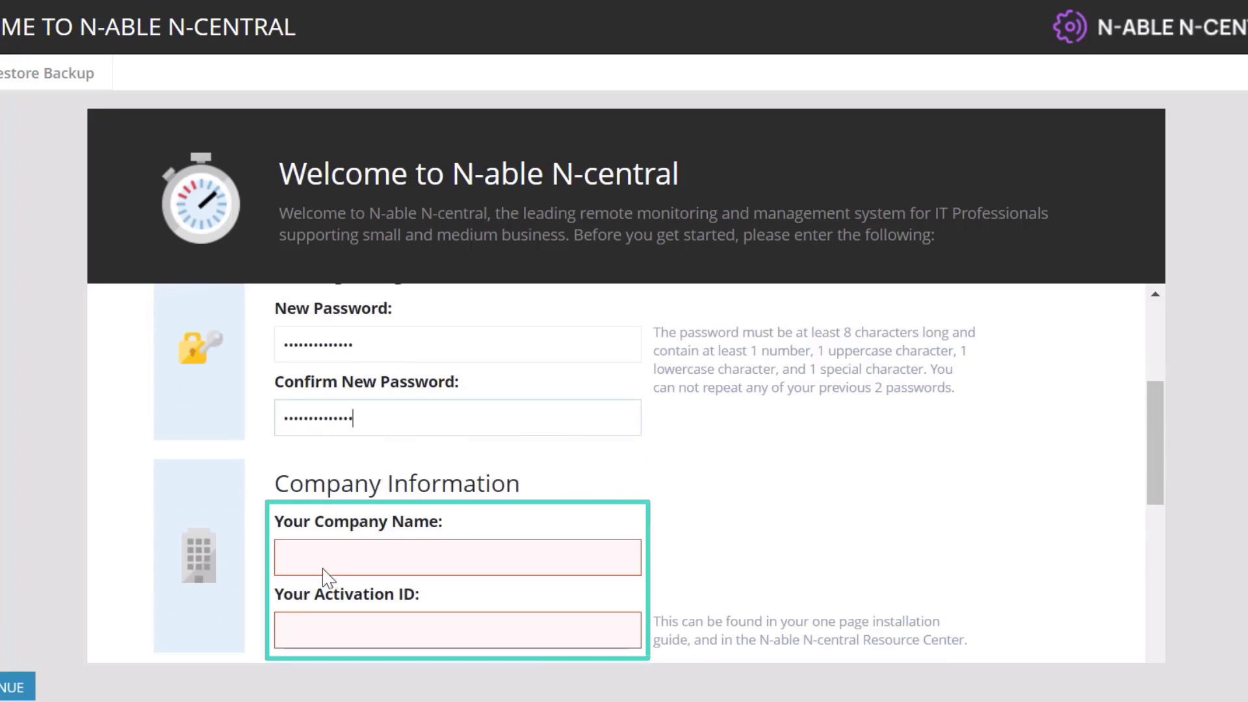
Enter company name MyMSP and activation ID 00000000
{"action": "left_click", "coordinate": [322, 560]}
{"action": "type", "text": "MyMSP"}
{"action": "left_click", "coordinate": [321, 629]}
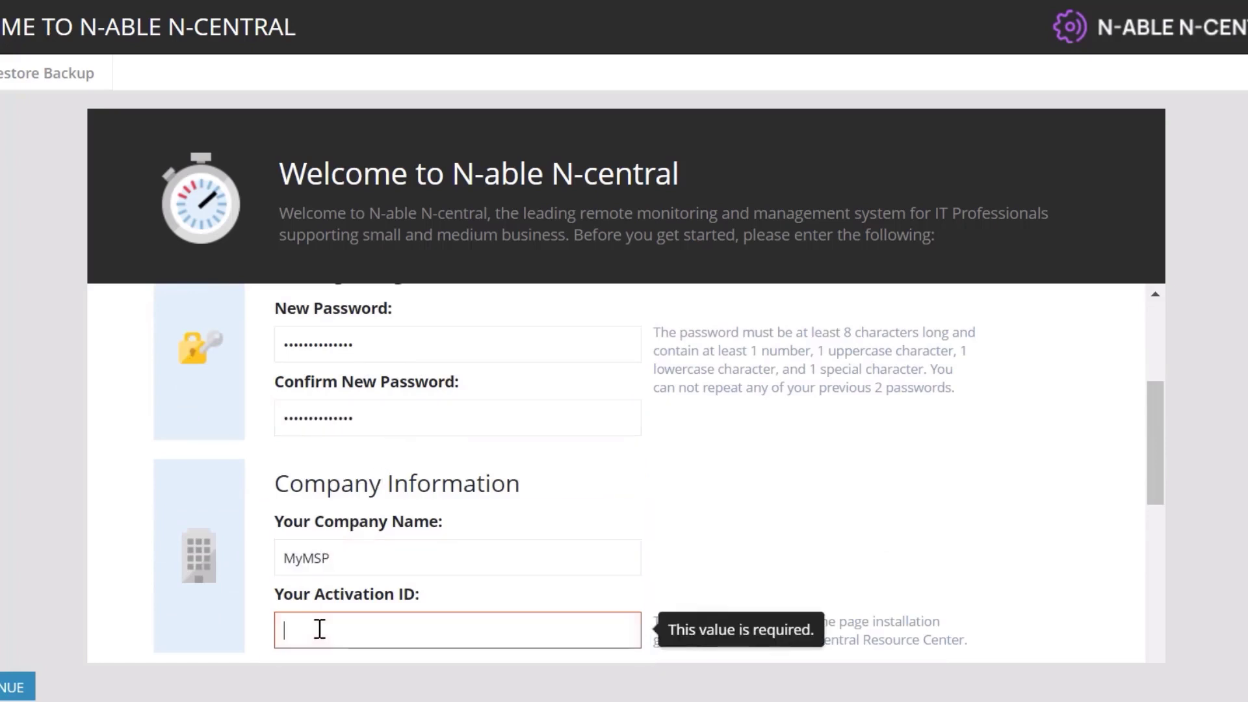
{"action": "type", "text": "00000000"}
{"action": "left_click_drag", "start_coordinate": [1151, 403], "coordinate": [1154, 508]}
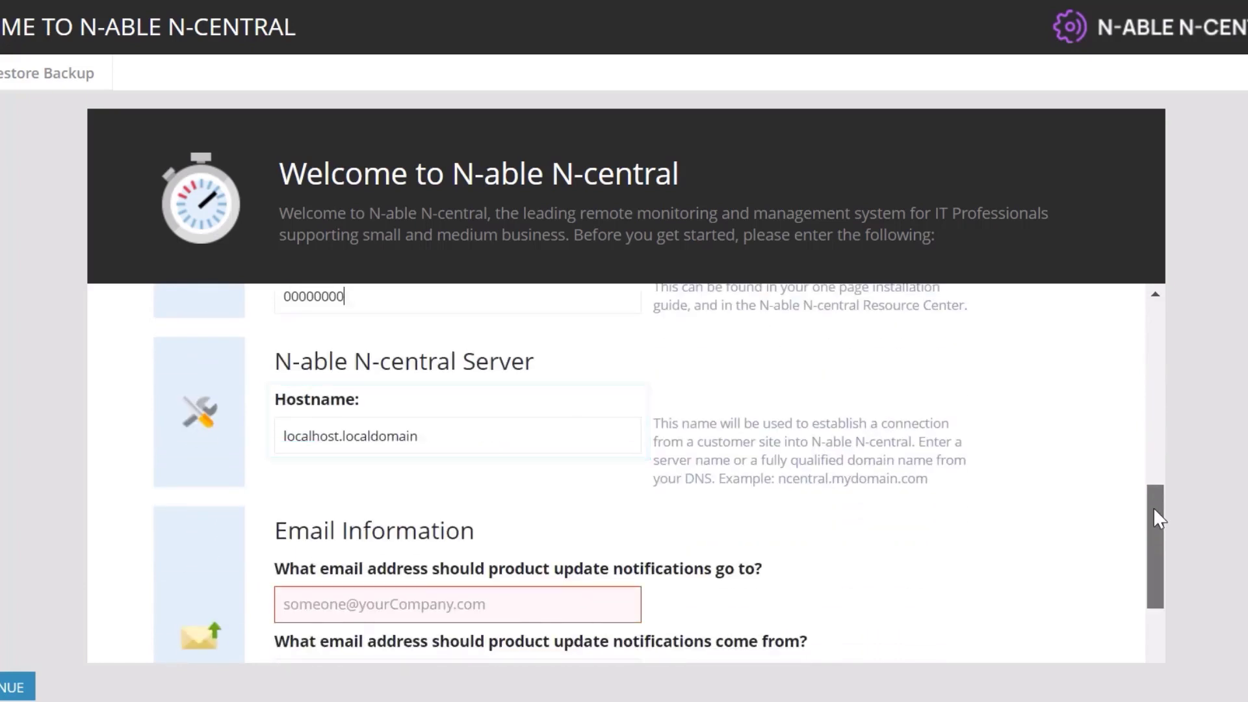
{"action": "left_click_drag", "start_coordinate": [1154, 512], "coordinate": [1146, 557]}
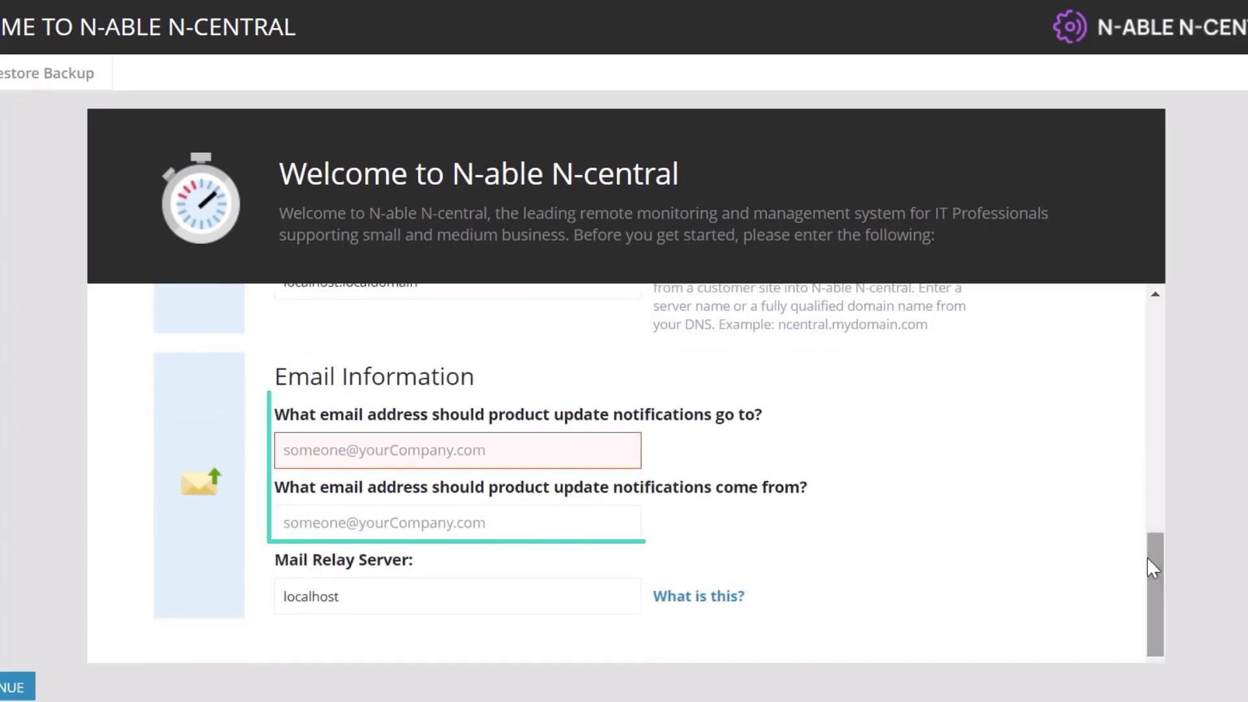
Fill the update notification recipient and sender e-mail addresses and save the setup
{"action": "left_click", "coordinate": [309, 443]}
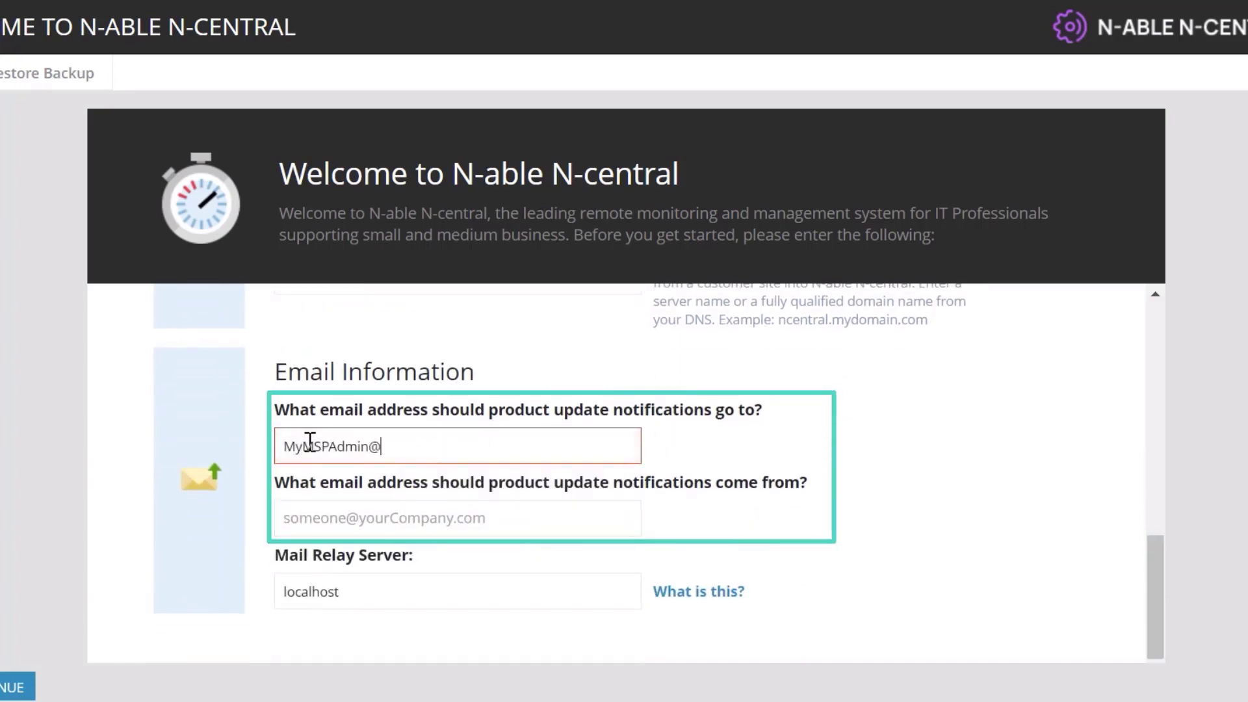
{"action": "left_click", "coordinate": [289, 517]}
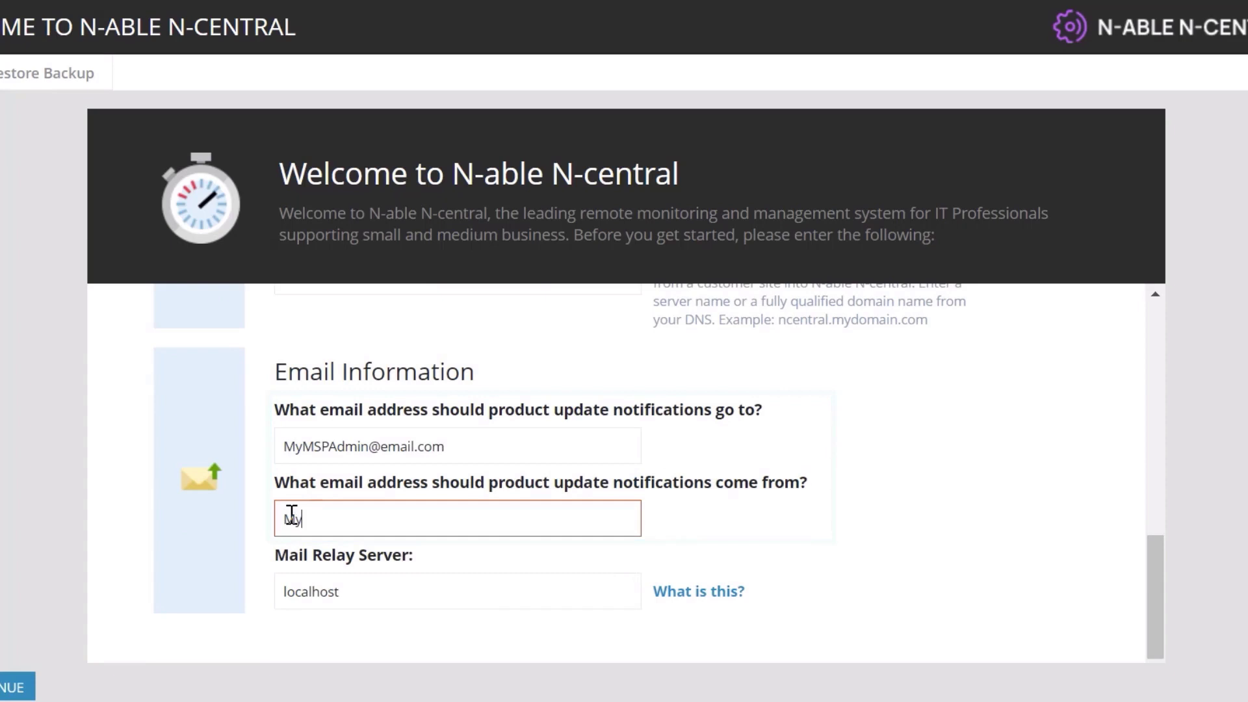
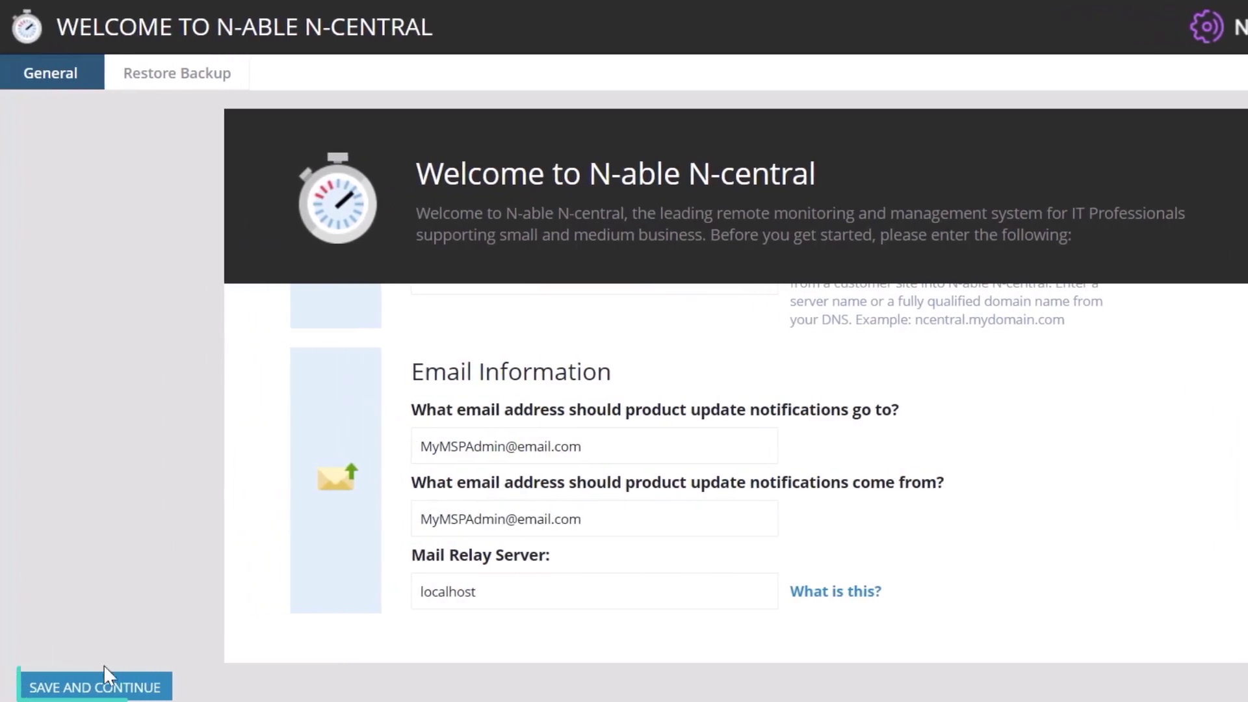
{"action": "left_click", "coordinate": [105, 688]}
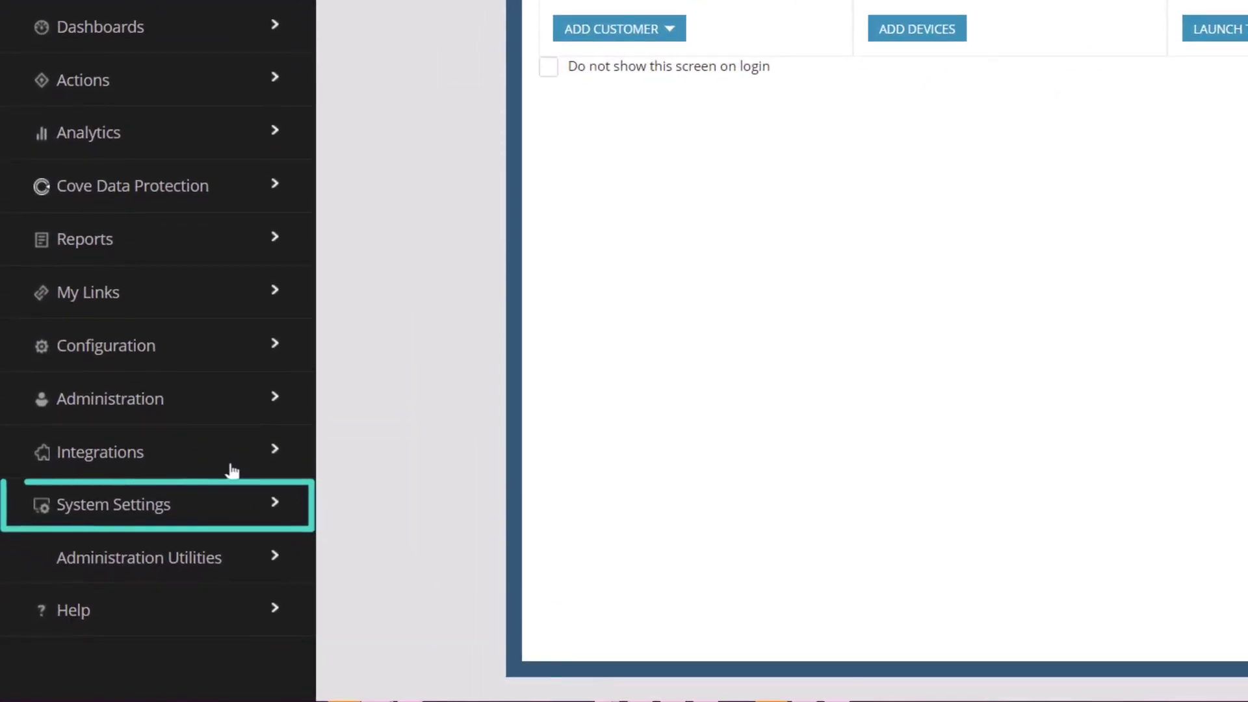
Navigate via System Settings > N-central Server to the License Key page
{"action": "left_click", "coordinate": [270, 509]}
{"action": "scroll", "coordinate": [271, 516], "scroll_direction": "down", "scroll_amount": 1}
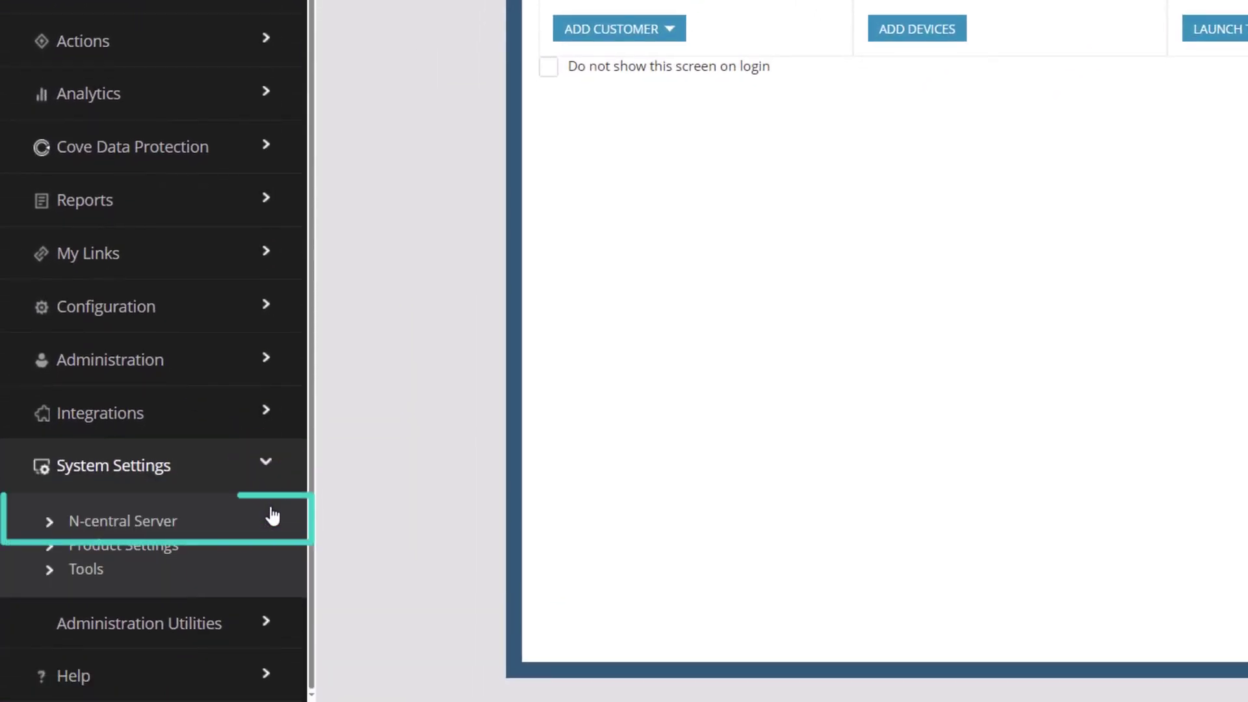
{"action": "left_click", "coordinate": [161, 526]}
{"action": "scroll", "coordinate": [134, 523], "scroll_direction": "down", "scroll_amount": 2}
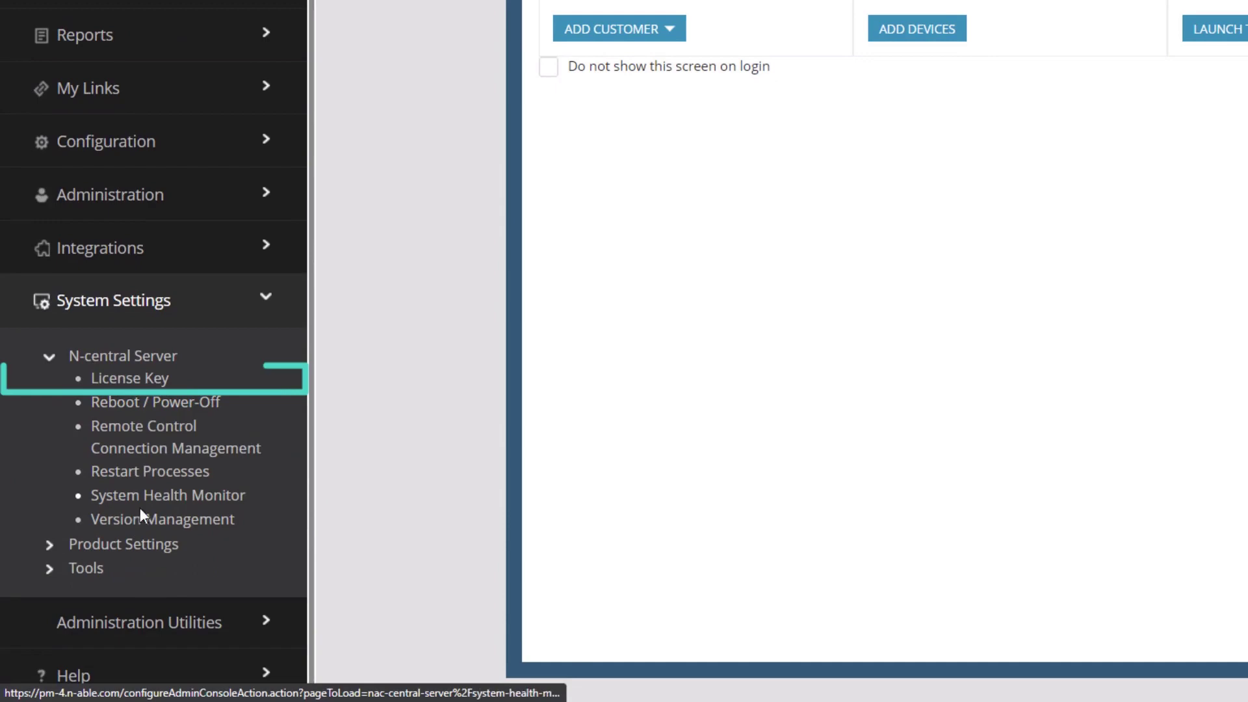
{"action": "left_click", "coordinate": [156, 381]}
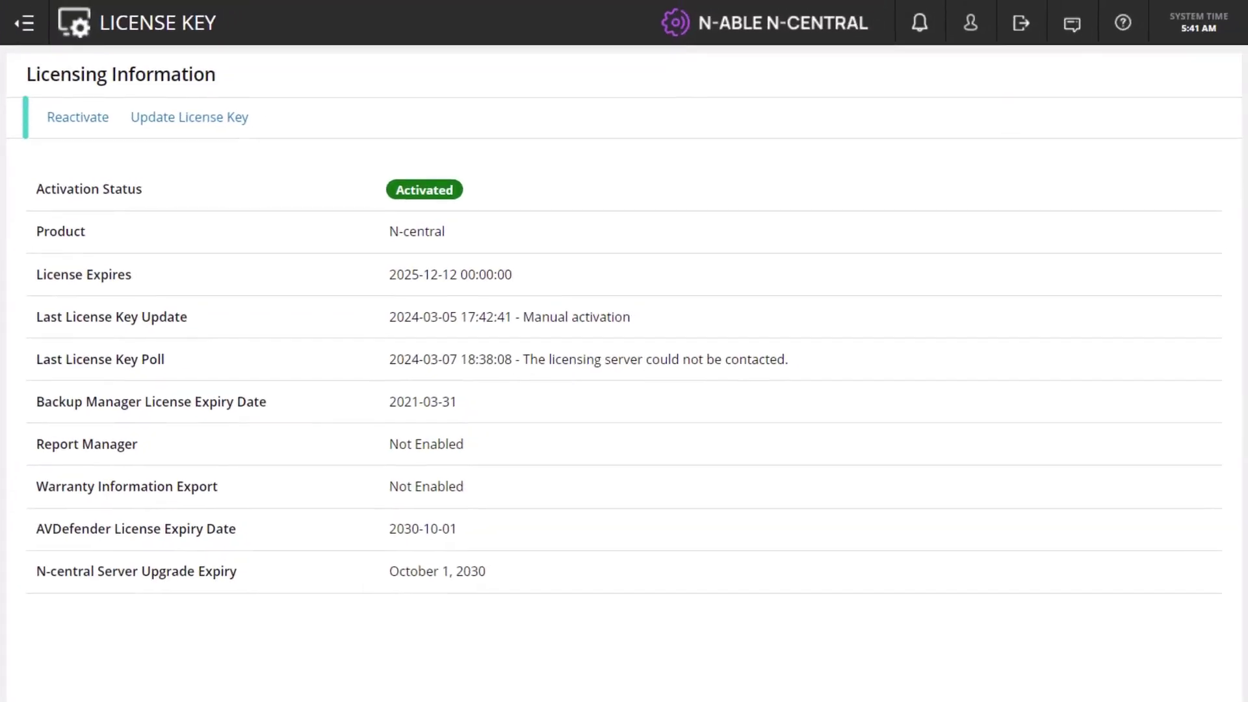
Start reactivating the server license from the Licensing Information page
{"action": "left_click", "coordinate": [87, 126]}
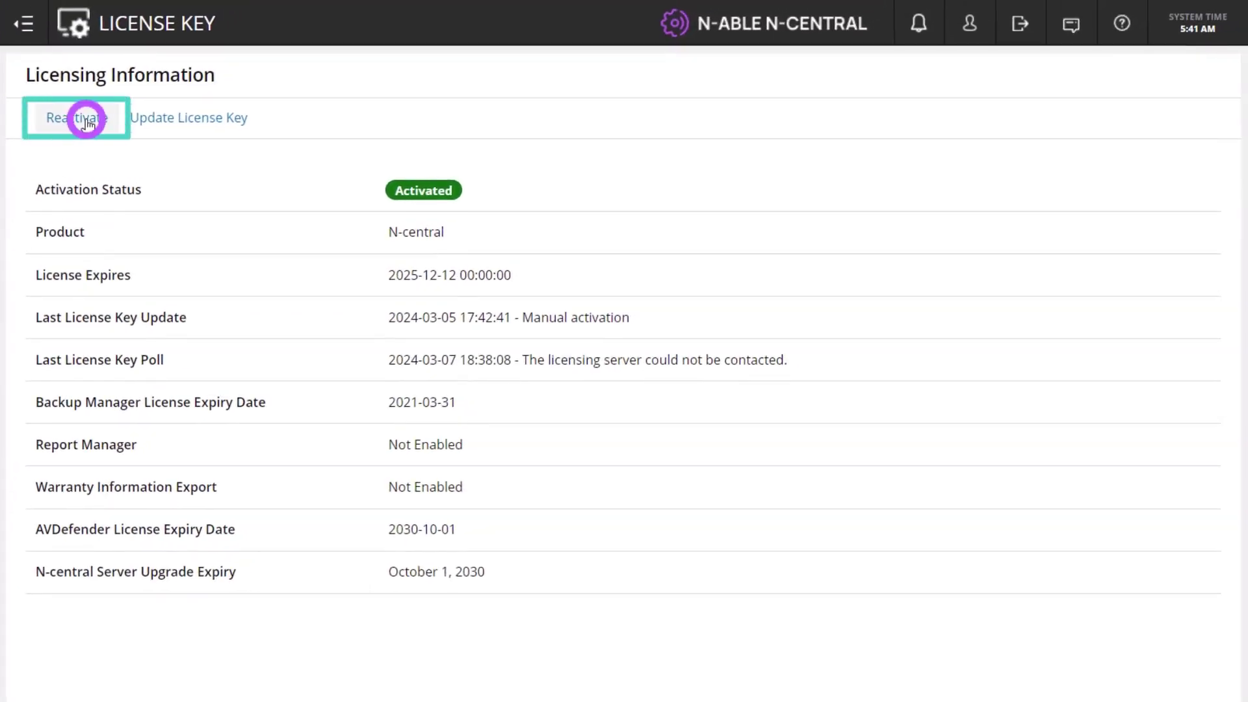